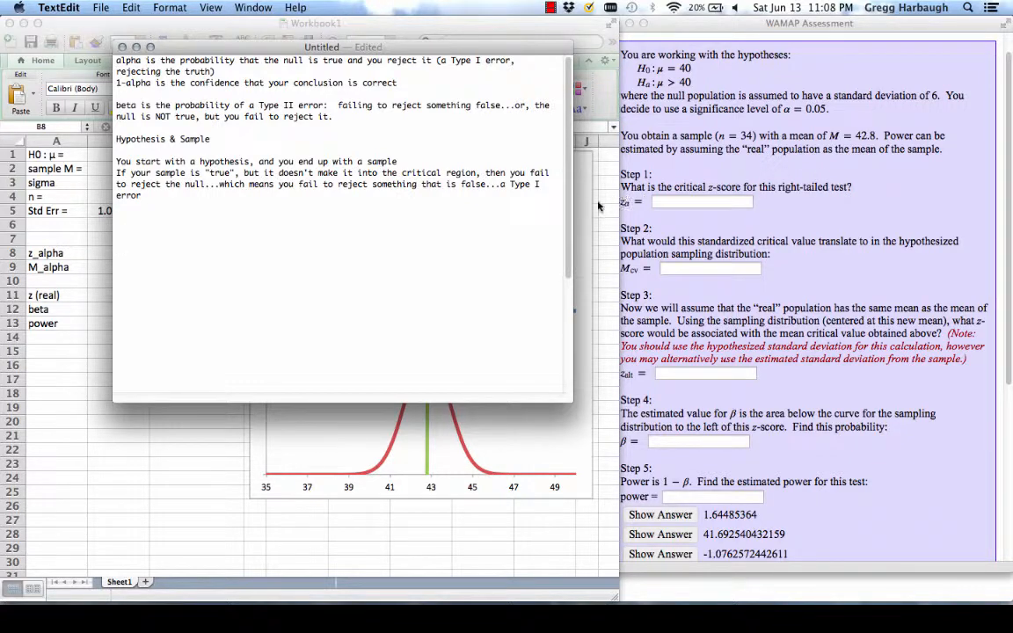
# Switch from the notes to the WAMAP assessment in Safari and return to the Excel workbook
pyautogui.click(611, 222)
pyautogui.click(778, 216)
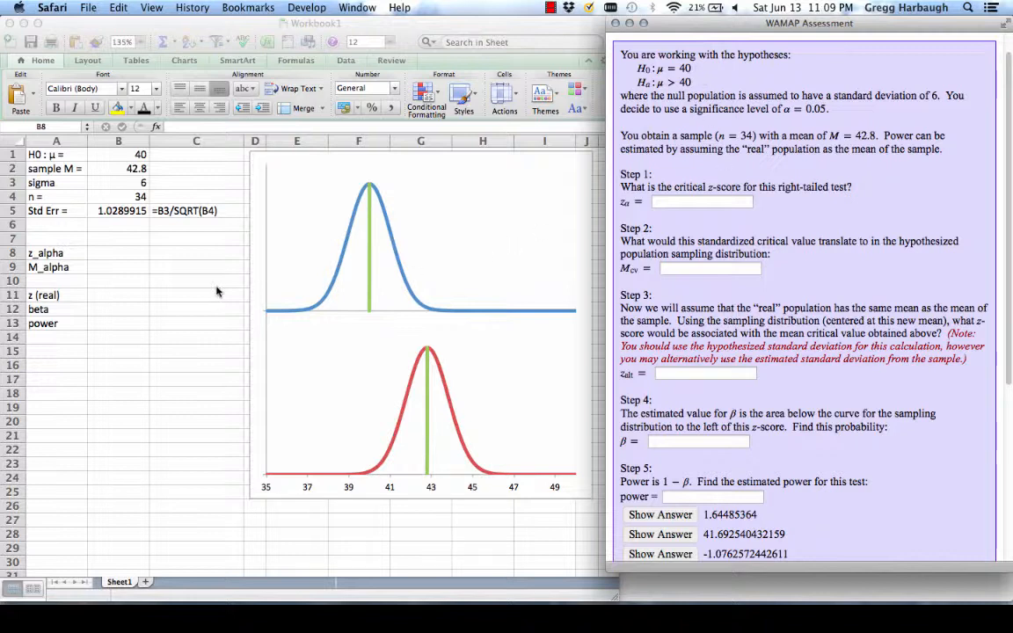
pyautogui.click(151, 261)
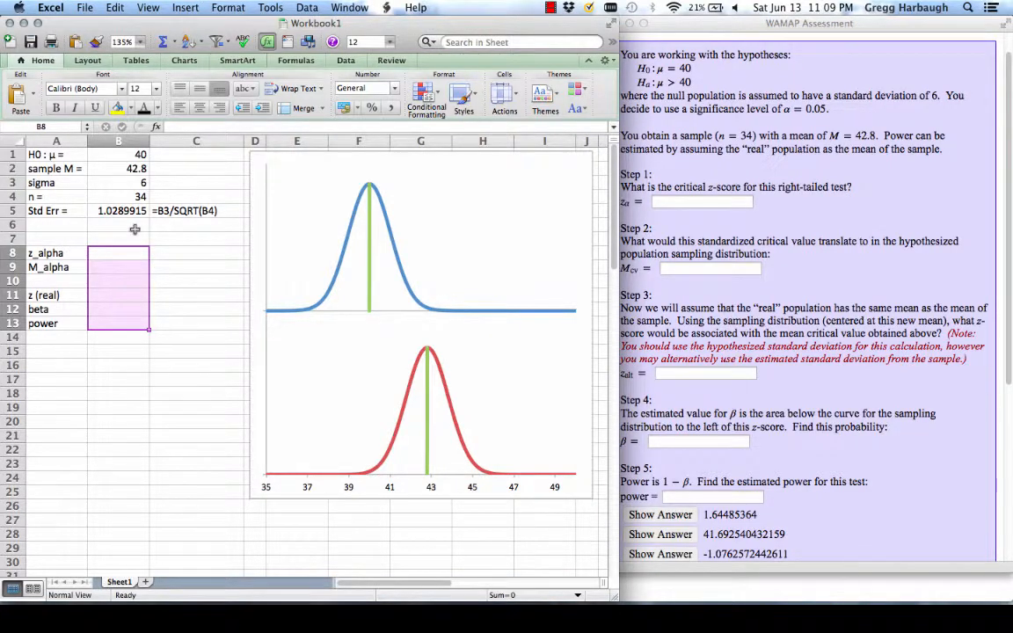
pyautogui.click(169, 237)
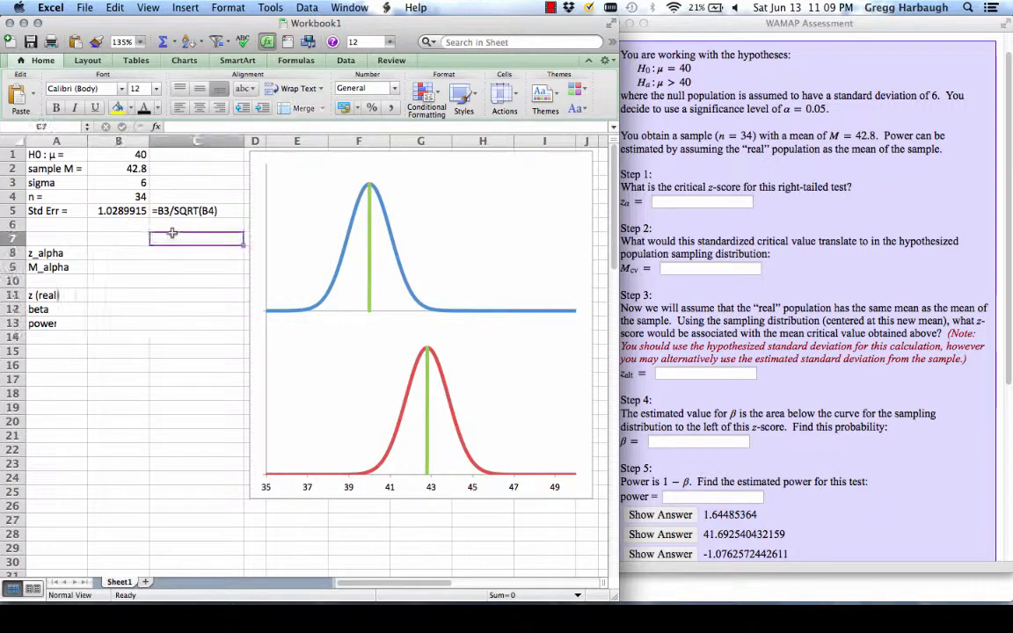
# Calculate z_alpha in B8 with =NORMSINV(95%) and reveal the formula note beside it in C8
pyautogui.click(113, 255)
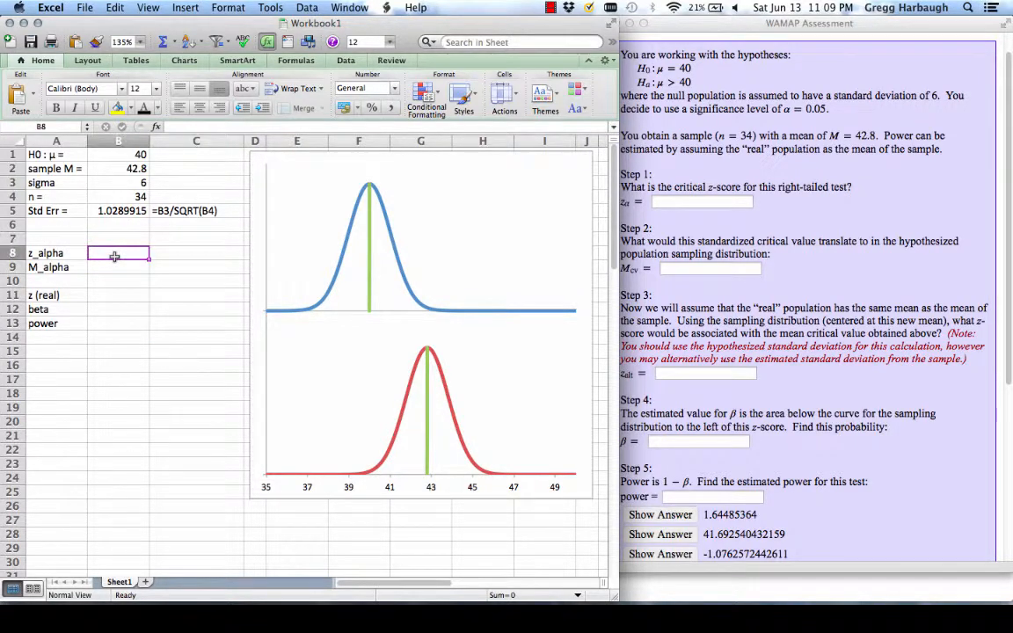
pyautogui.write('=NORMSDIST')
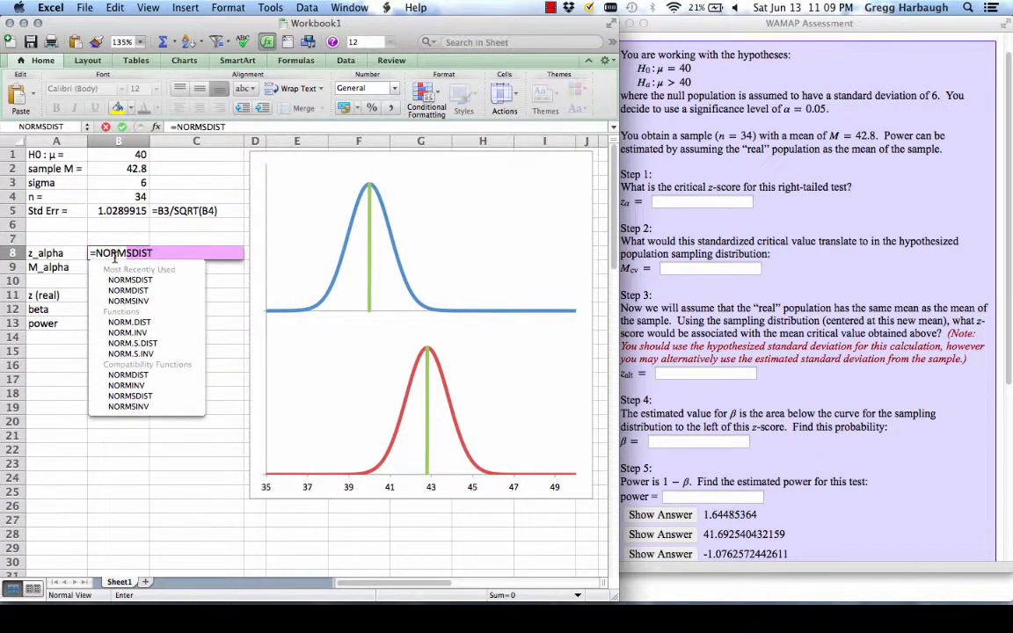
pyautogui.press('BackSpace')
pyautogui.press('BackSpace')
pyautogui.press('BackSpace')
pyautogui.press('BackSpace')
pyautogui.write('INV(95%)')
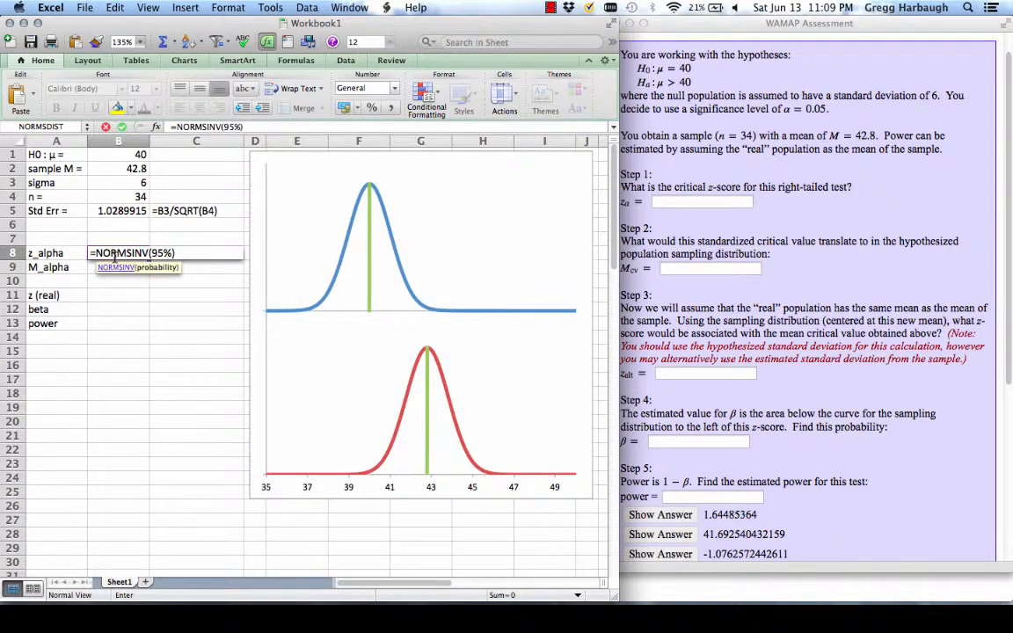
pyautogui.press('Return')
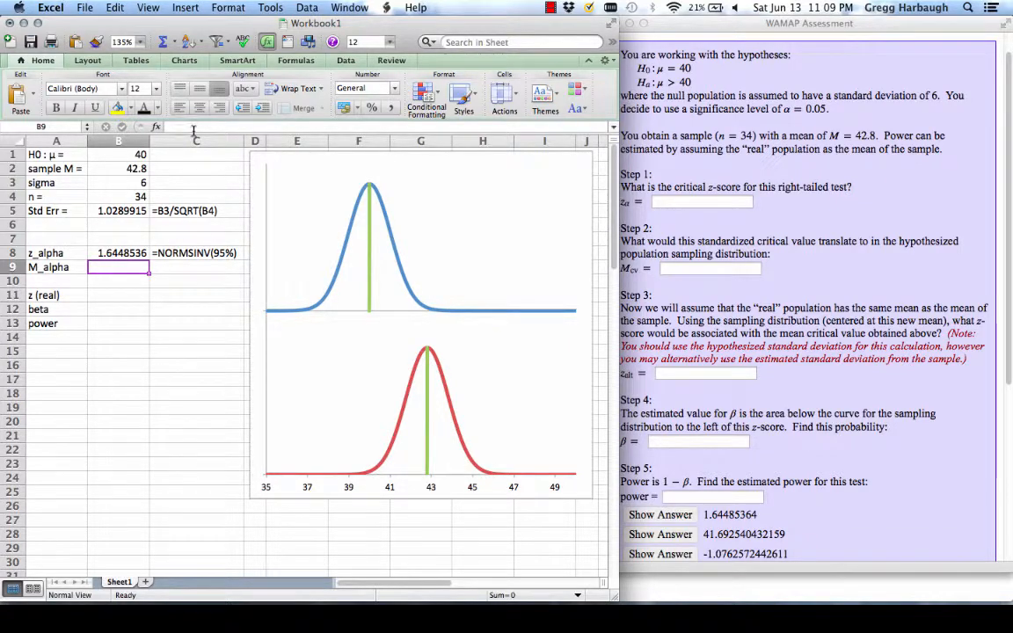
# Calculate M_alpha in B9 with =B8*B5+B1 and reveal the hidden formula note in C9
pyautogui.write('=')
pyautogui.click(98, 253)
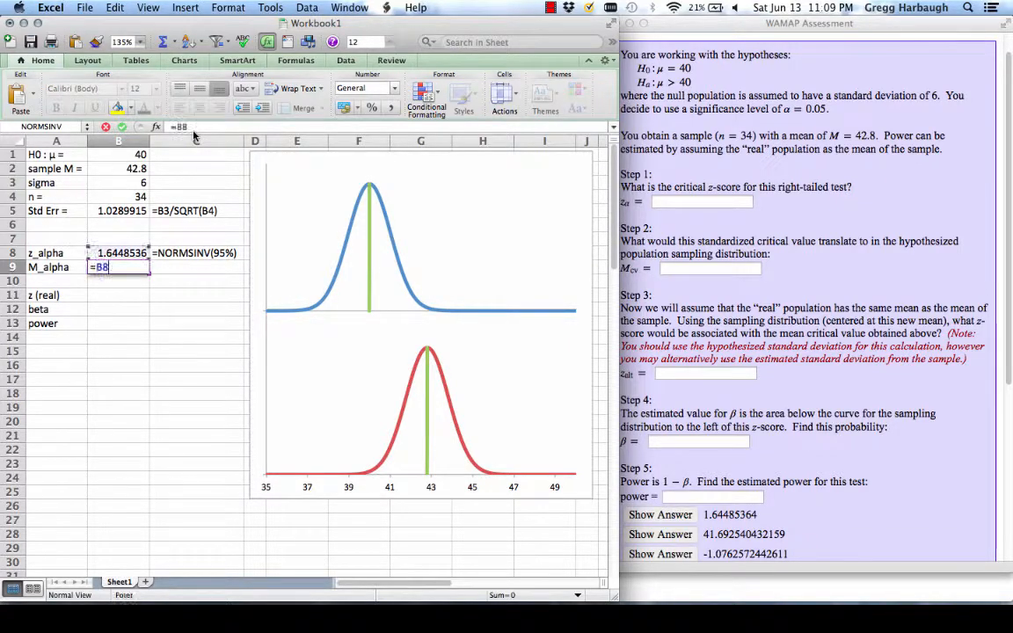
pyautogui.write('*')
pyautogui.click(111, 215)
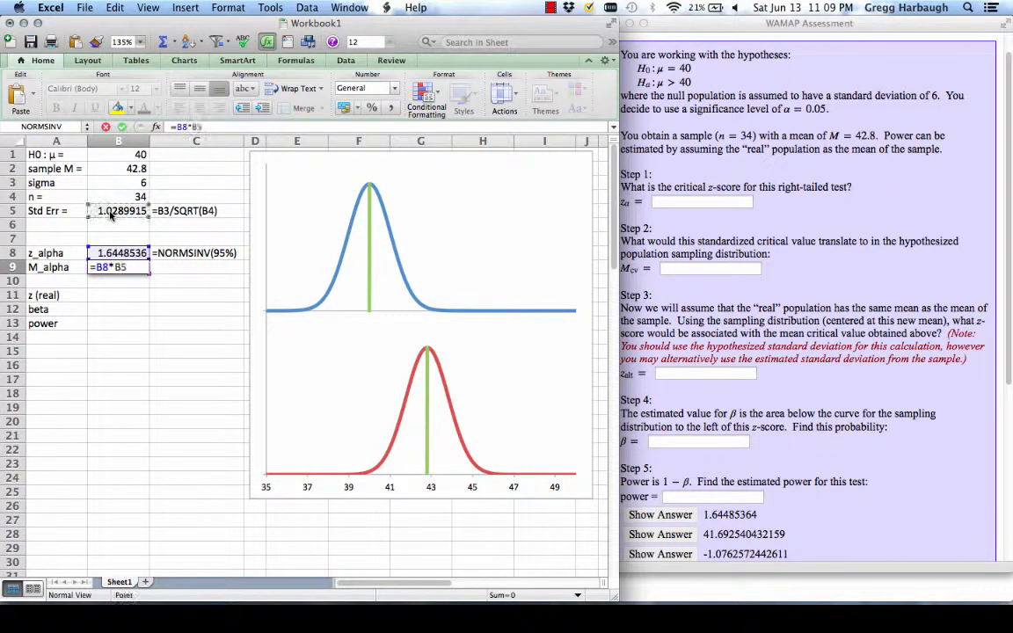
pyautogui.write('+')
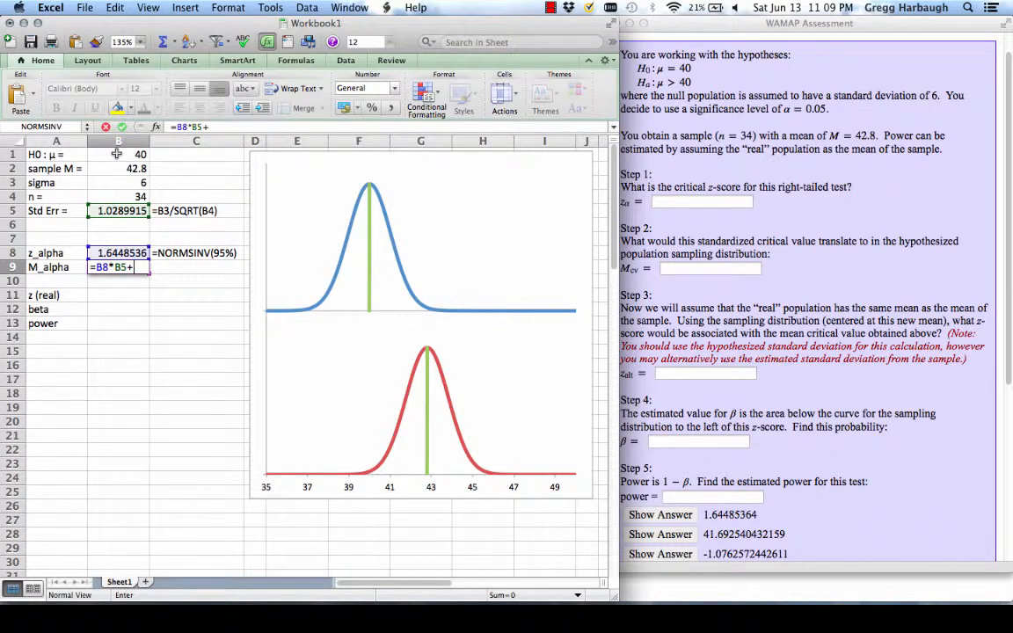
pyautogui.click(116, 154)
pyautogui.press('Return')
pyautogui.press('Up')
pyautogui.press('Right')
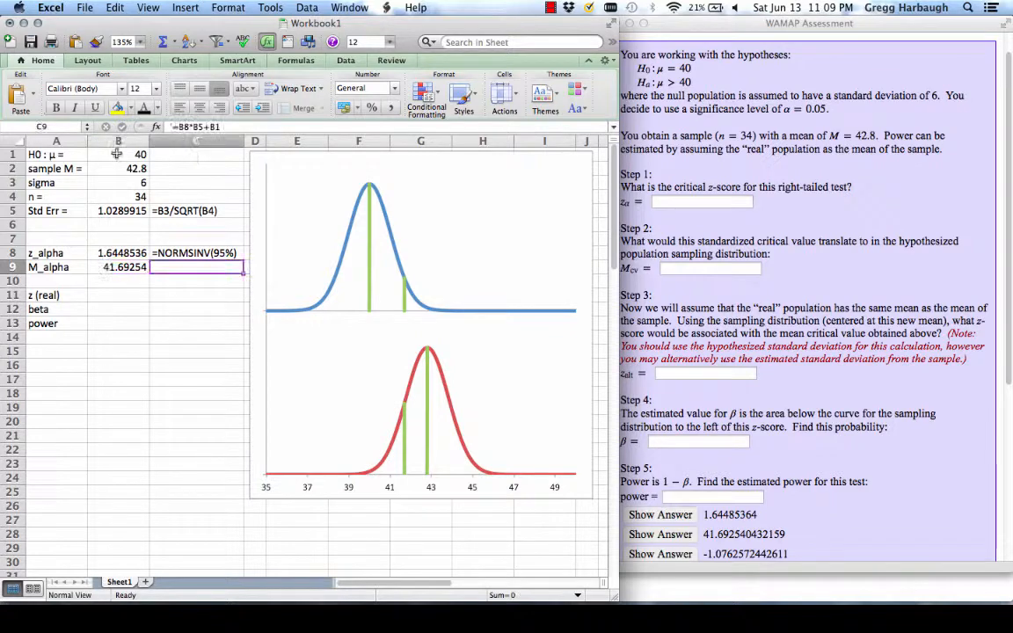
pyautogui.press('Return')
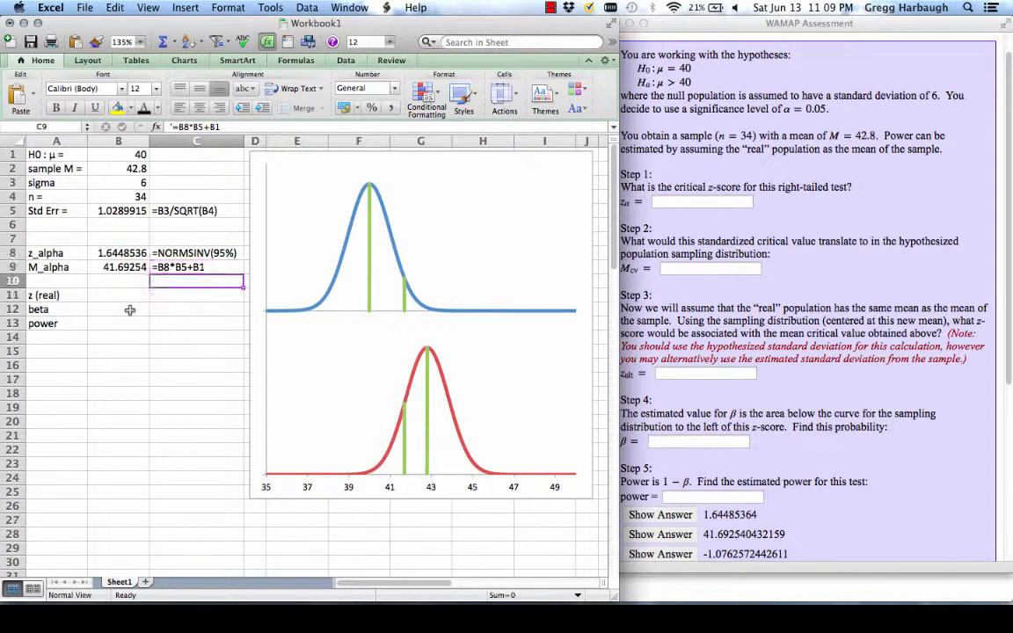
# Calculate z (real) in B11 with =(B9-B2)/B5 and reveal the hidden formula note in C11
pyautogui.click(125, 296)
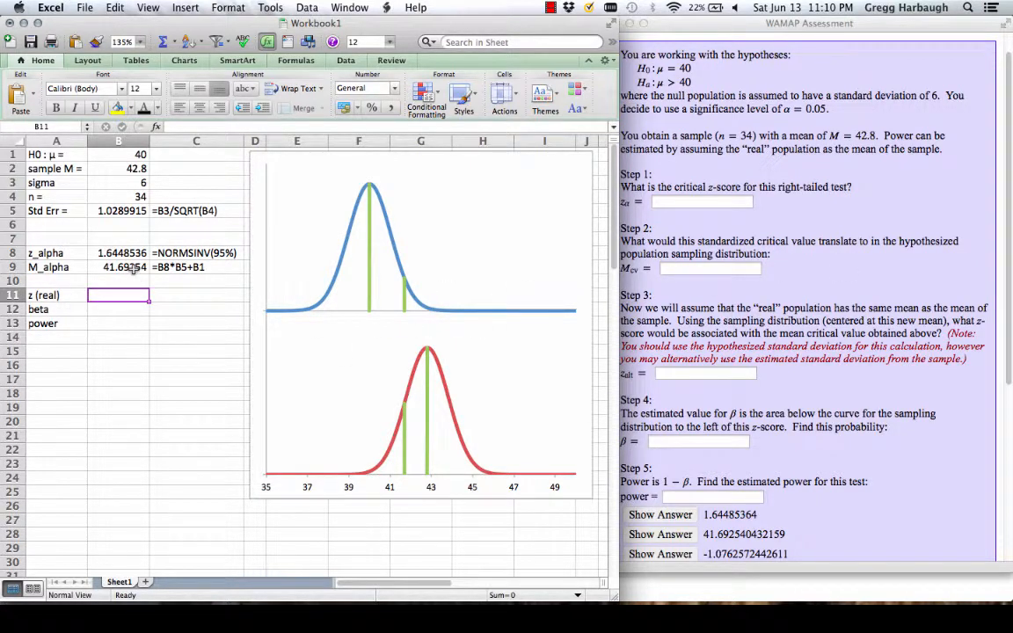
pyautogui.click(130, 268)
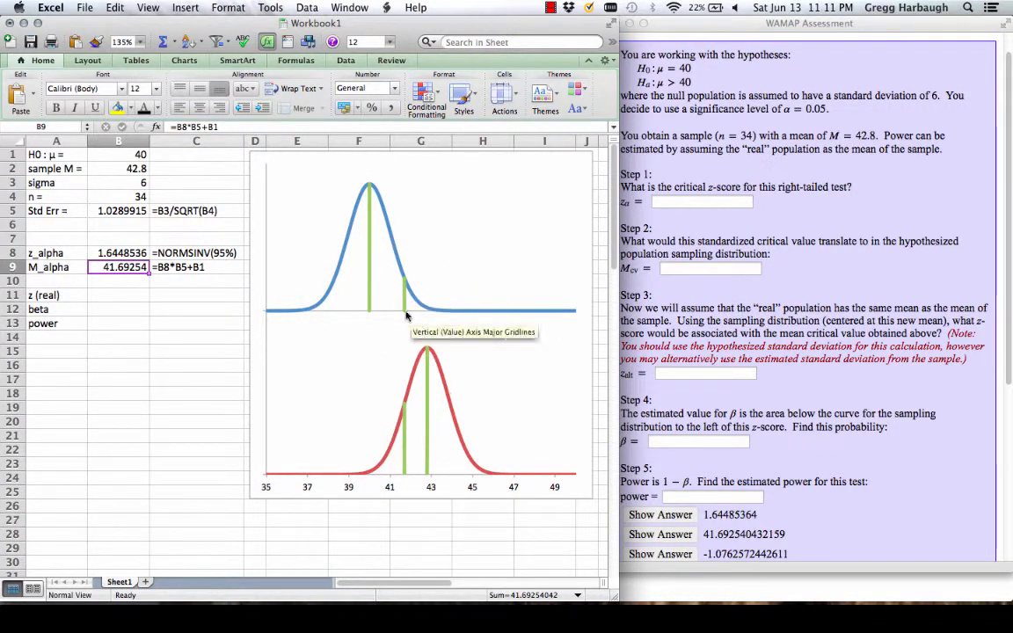
pyautogui.click(105, 297)
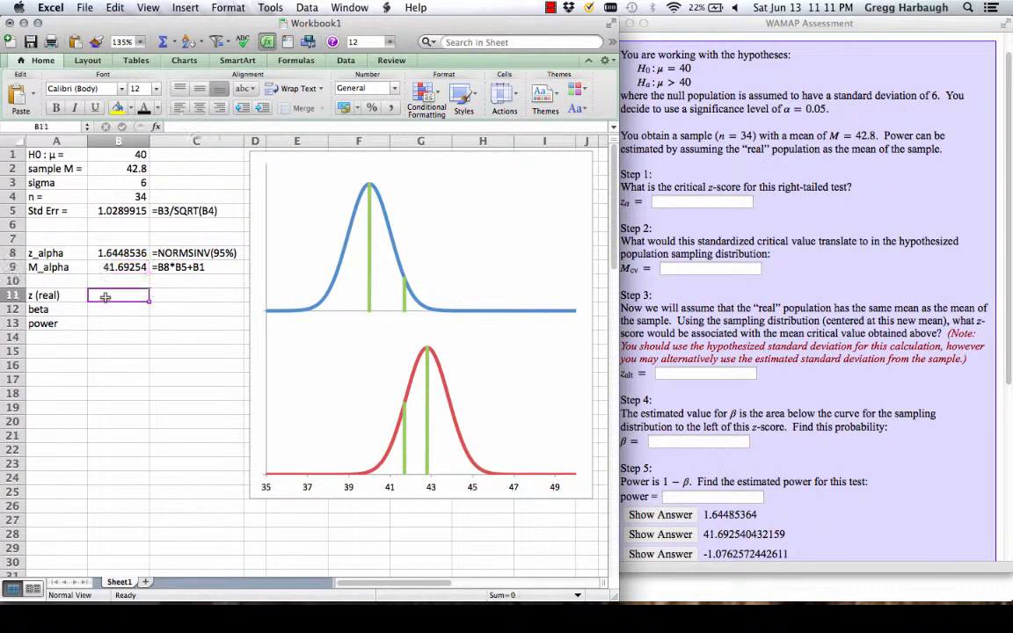
pyautogui.write('=(')
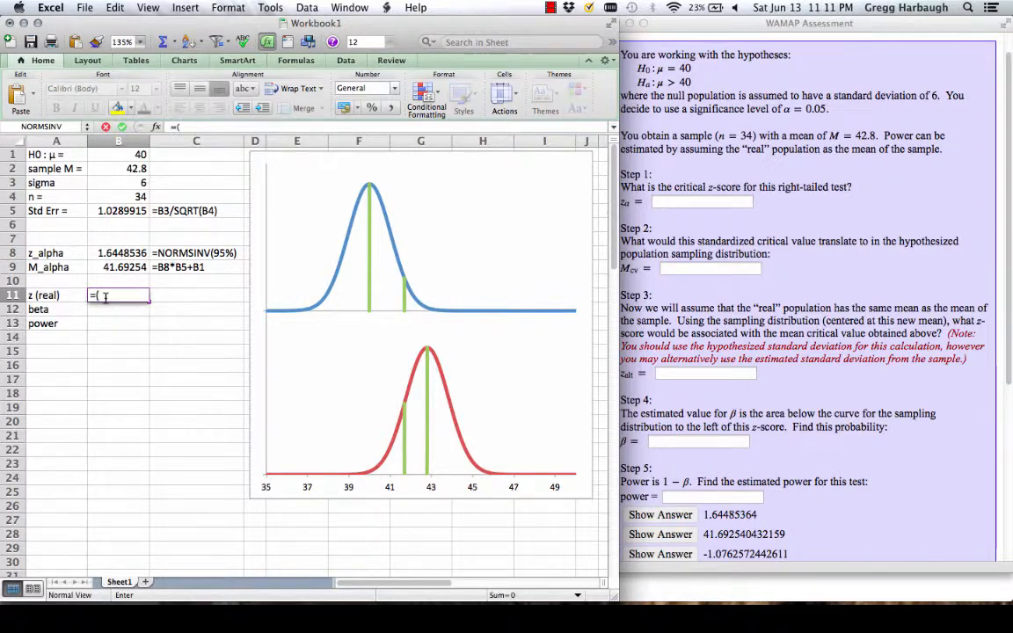
pyautogui.press('Up')
pyautogui.press('Up')
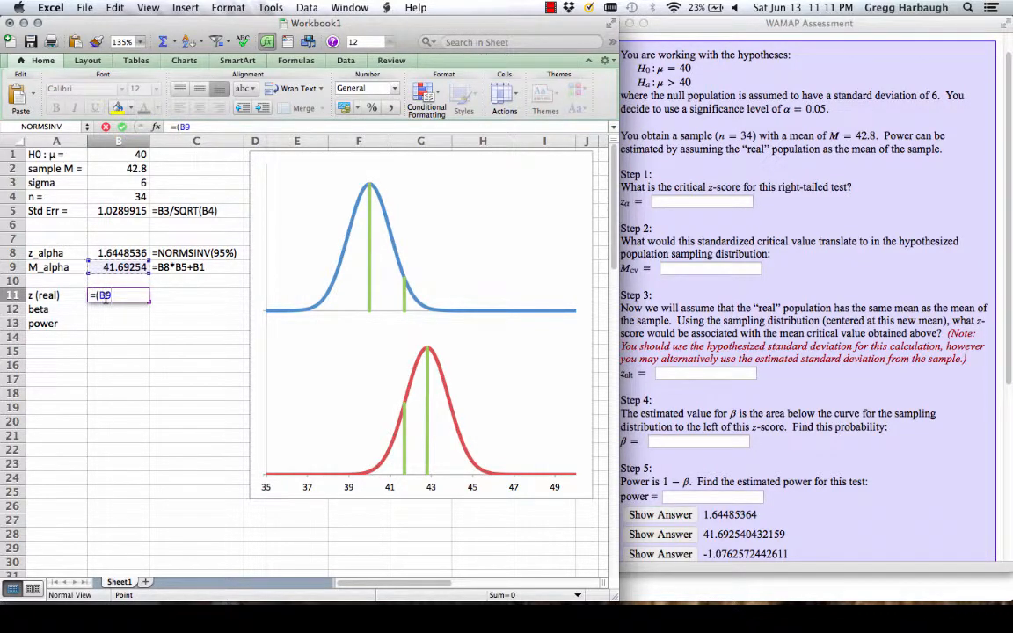
pyautogui.write('-')
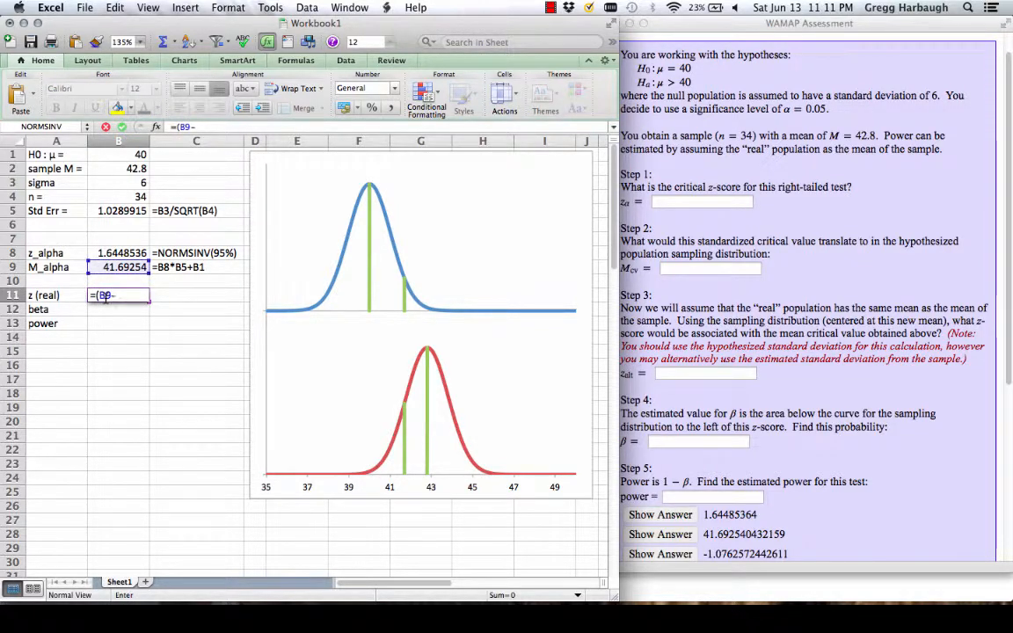
pyautogui.click(110, 169)
pyautogui.write(')')
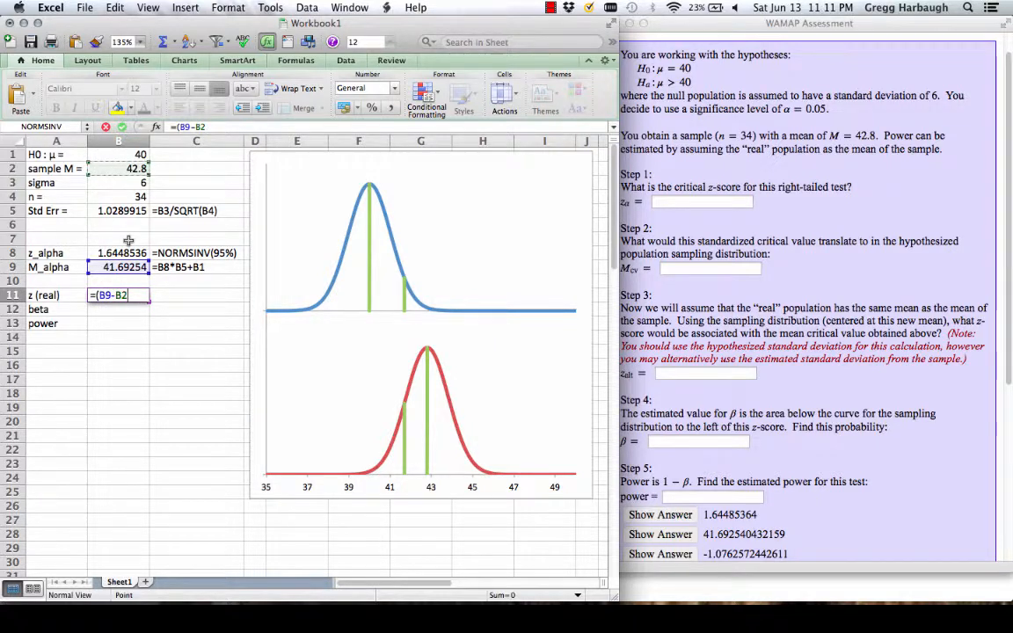
pyautogui.write('/')
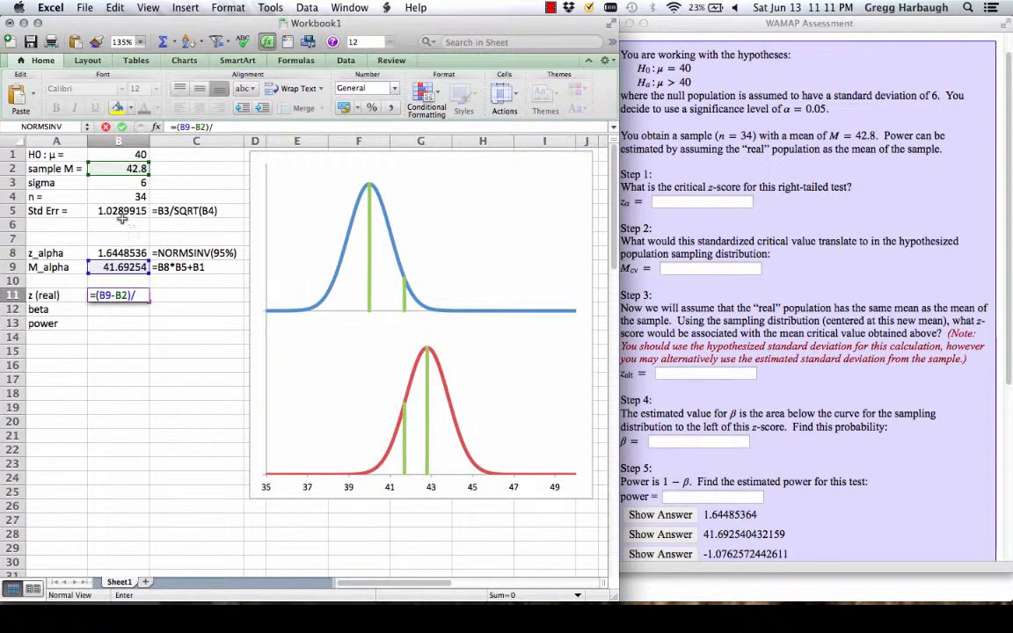
pyautogui.click(122, 211)
pyautogui.press('Tab')
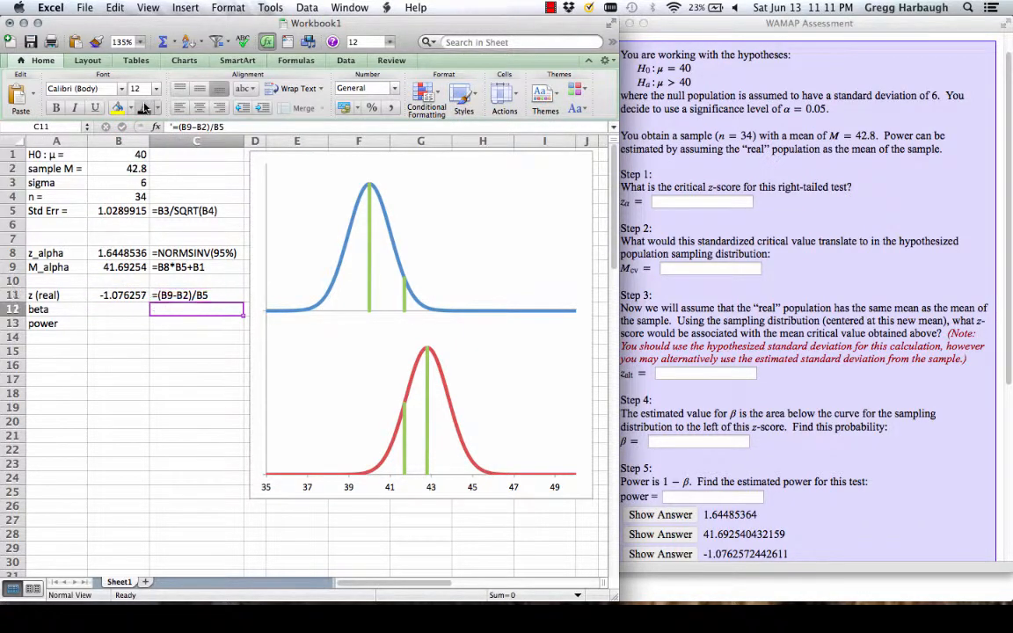
pyautogui.press('Return')
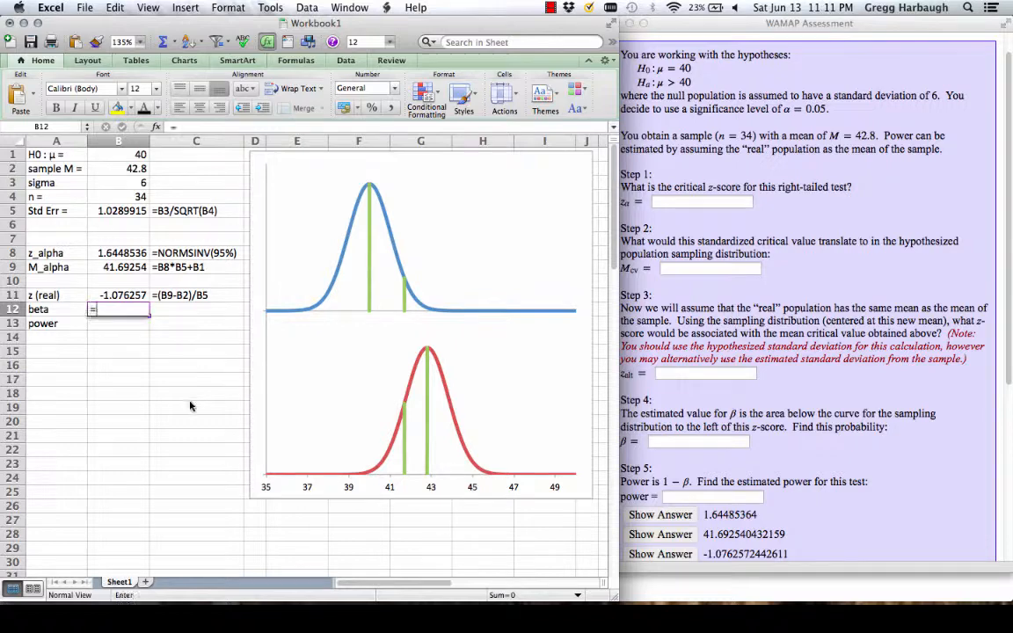
# Calculate beta in B12 with =NORMSDIST(B11) and reveal the hidden formula note in C12
pyautogui.write('=')
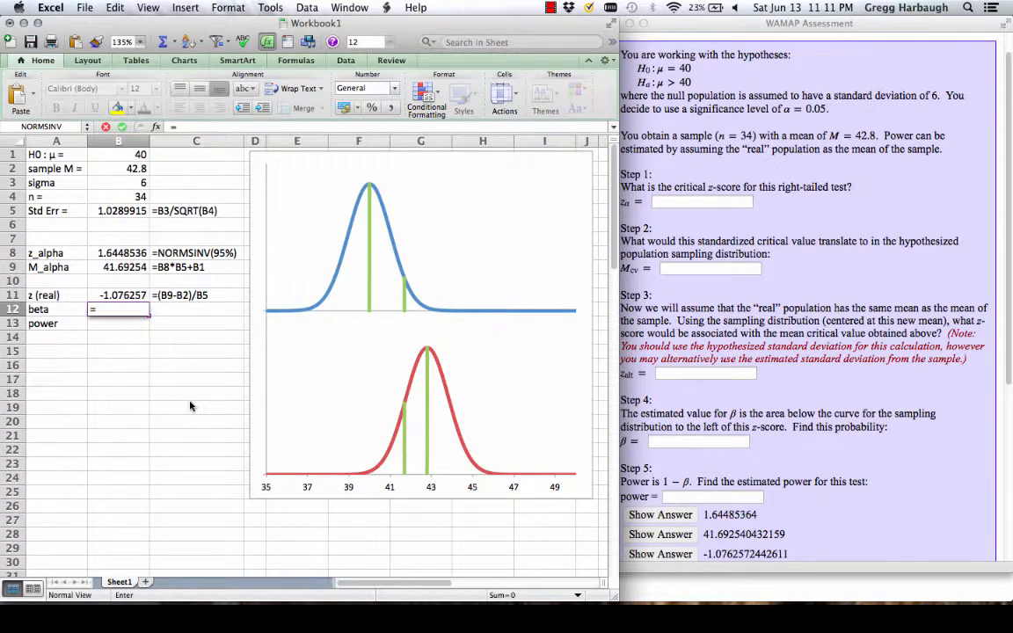
pyautogui.write('norms')
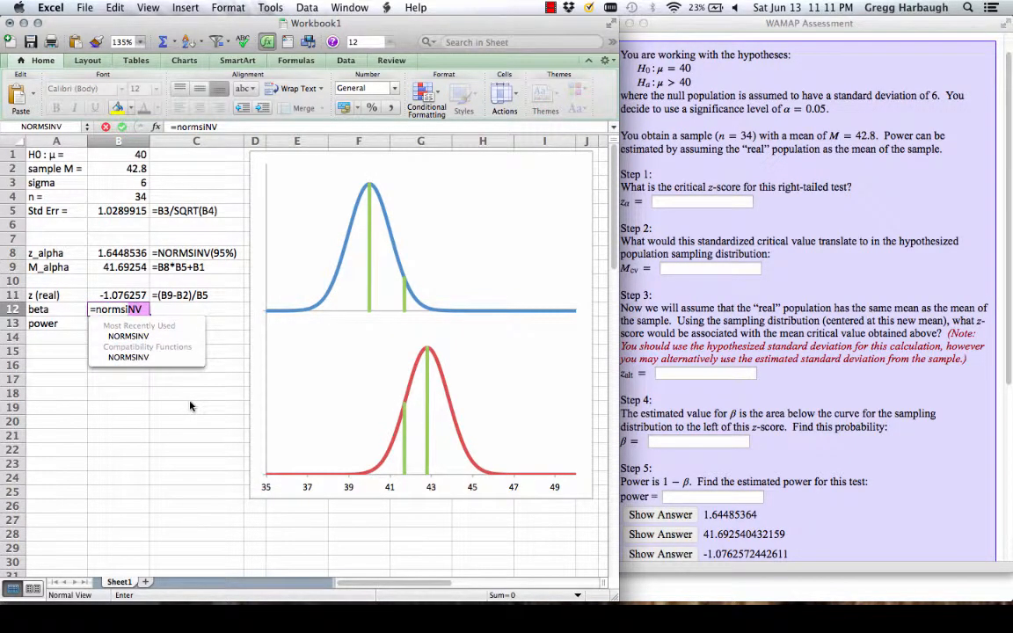
pyautogui.write('dist(')
pyautogui.press('Up')
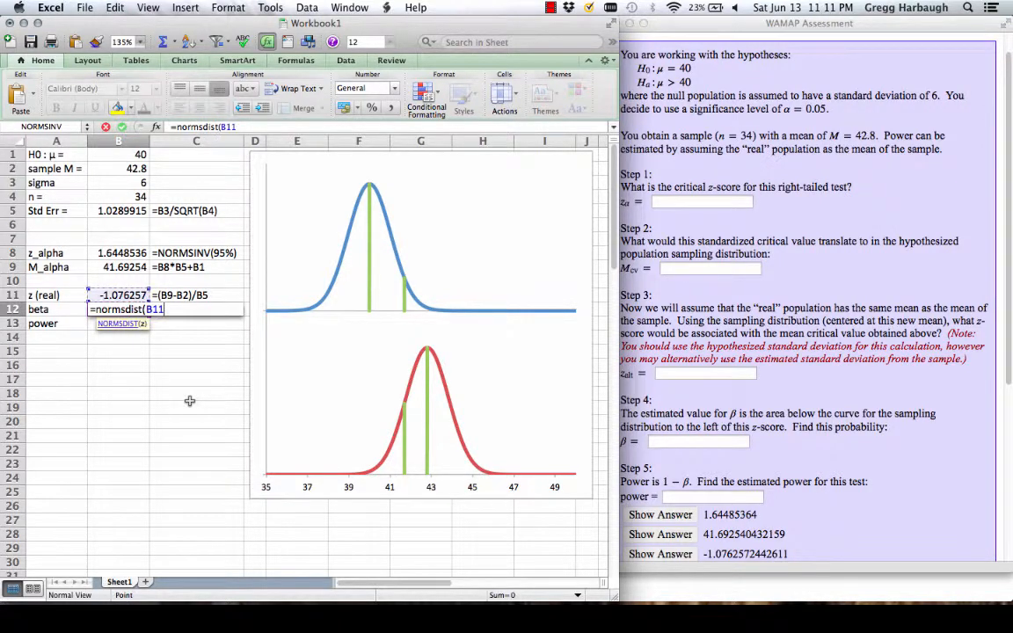
pyautogui.write(')')
pyautogui.press('Return')
pyautogui.press('Up')
pyautogui.press('Right')
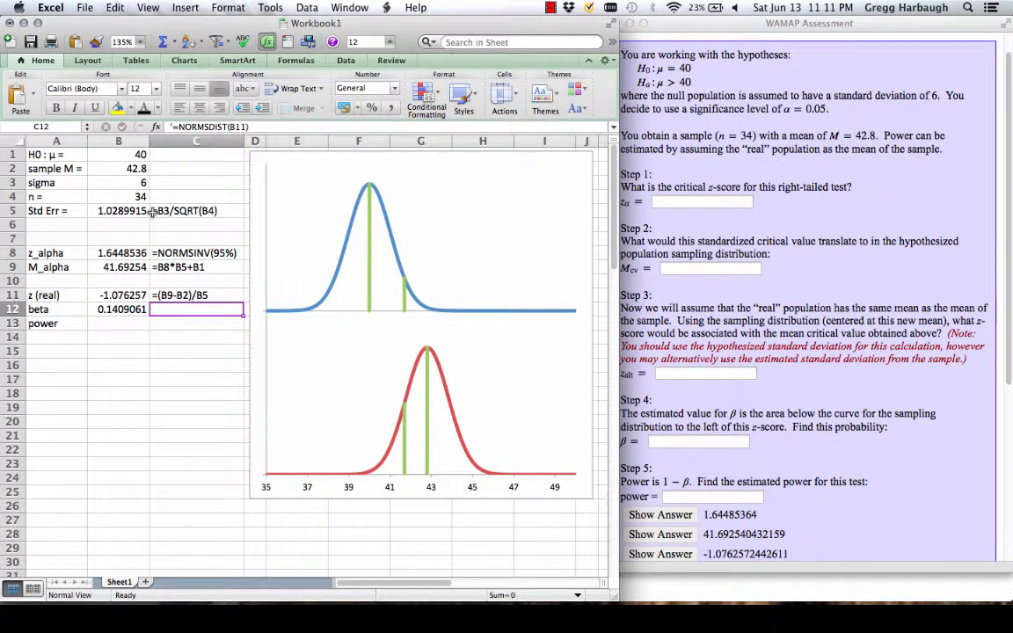
pyautogui.press('Left')
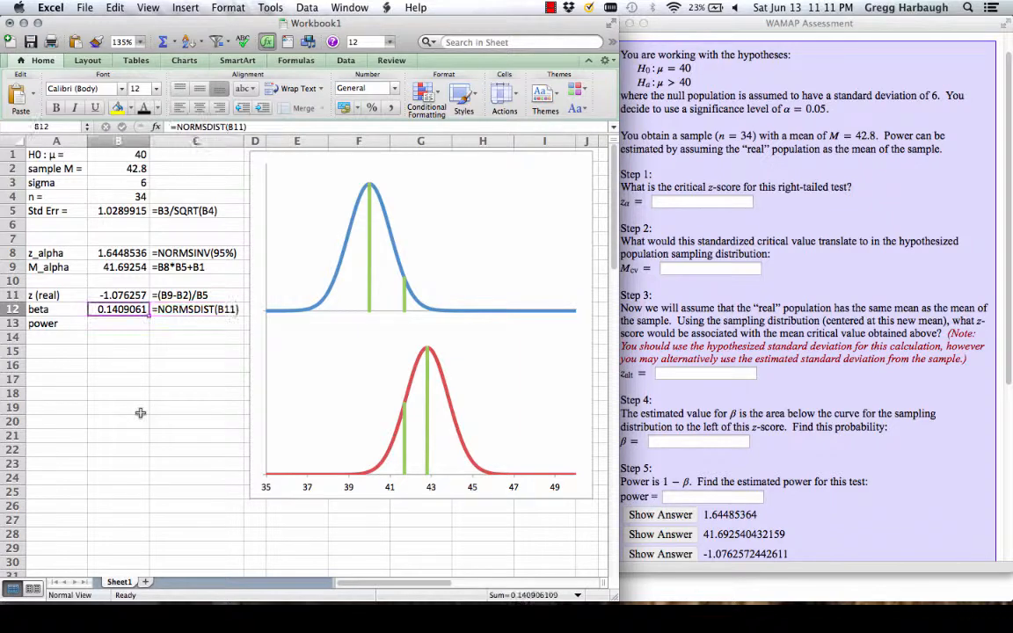
# Calculate power in B13 with =1-B12 and reveal the hidden formula note in C13
pyautogui.press('Down')
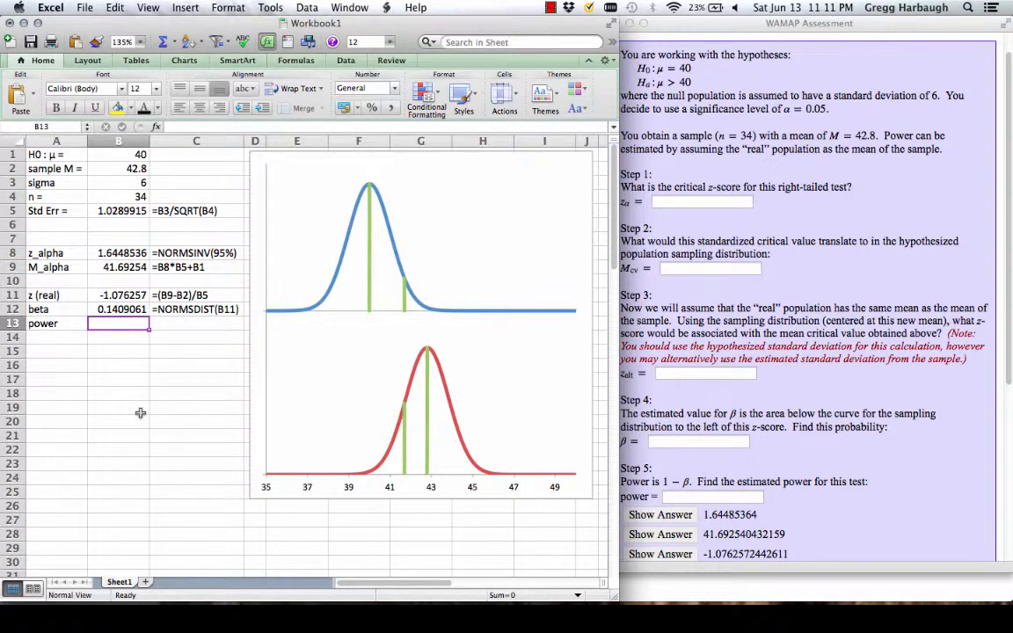
pyautogui.write('=1-B12')
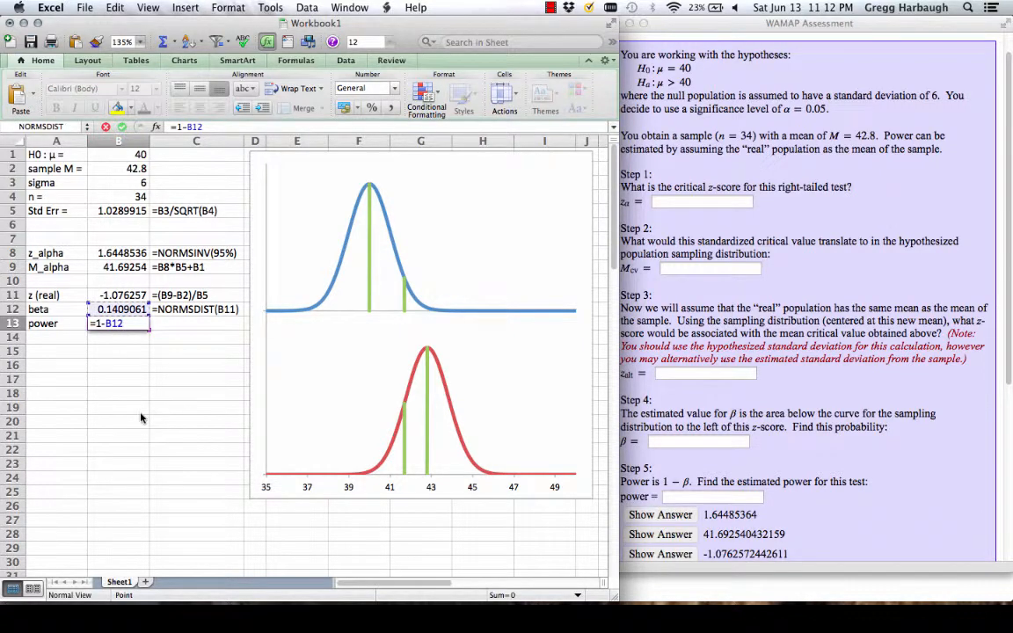
pyautogui.press('Return')
pyautogui.press('Up')
pyautogui.press('Right')
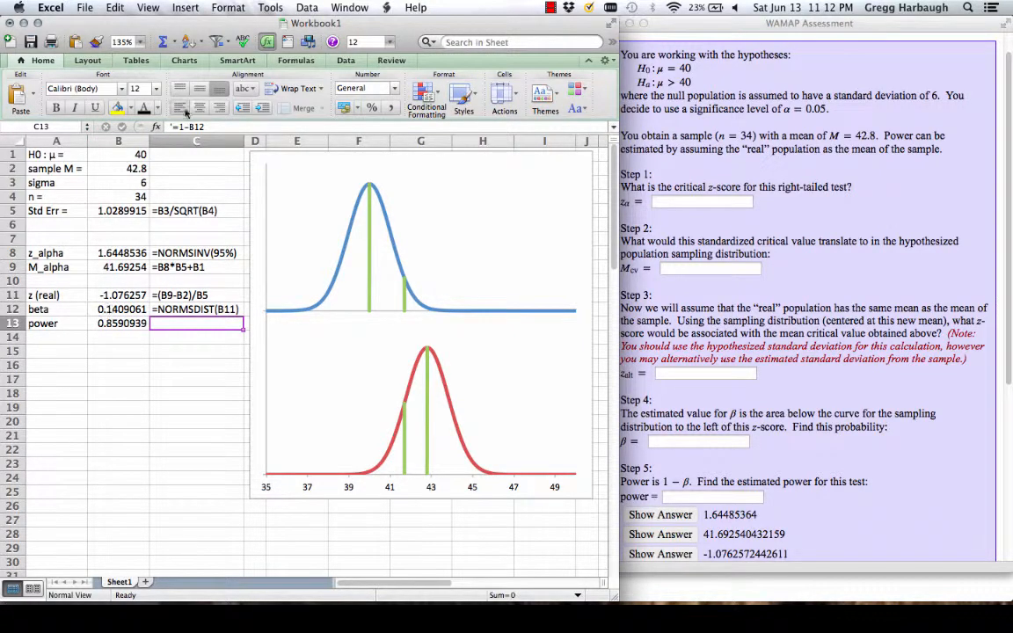
pyautogui.press('Return')
pyautogui.press('Left')
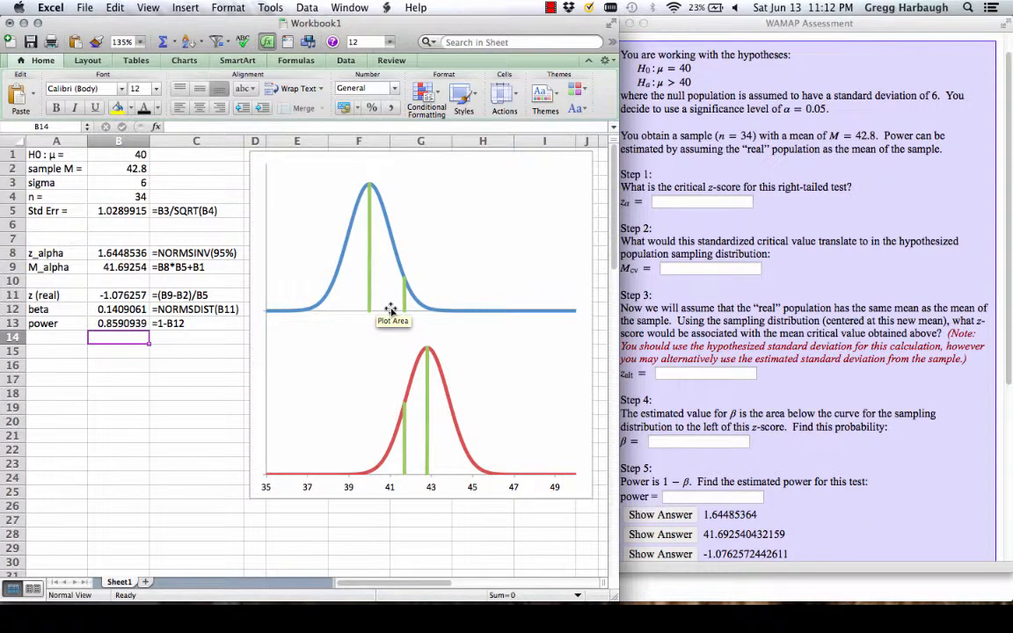
# Switch to the WAMAP assessment in Safari
pyautogui.press('super+Tab')
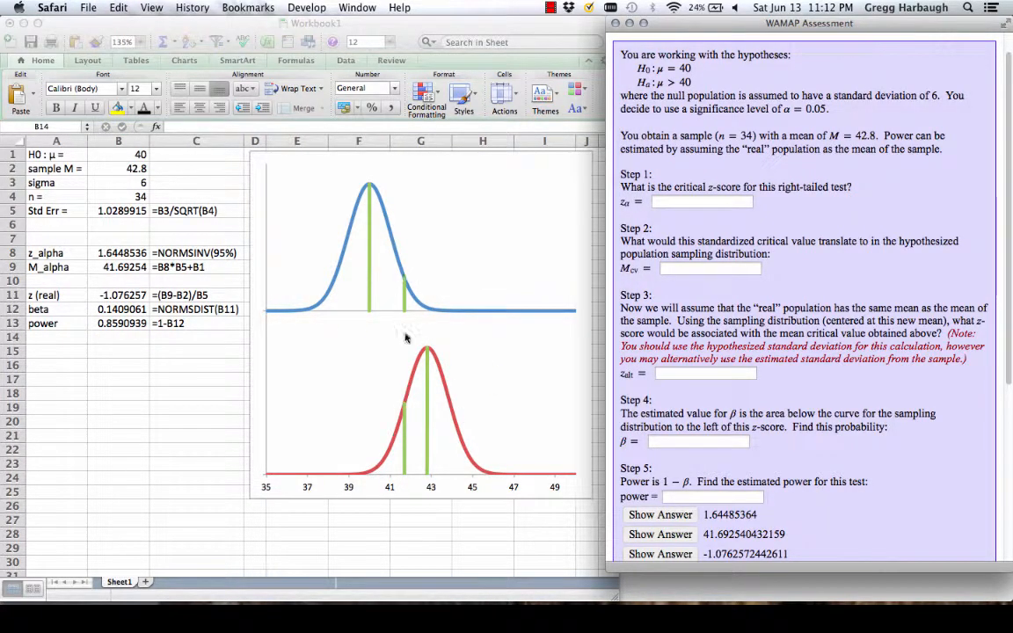